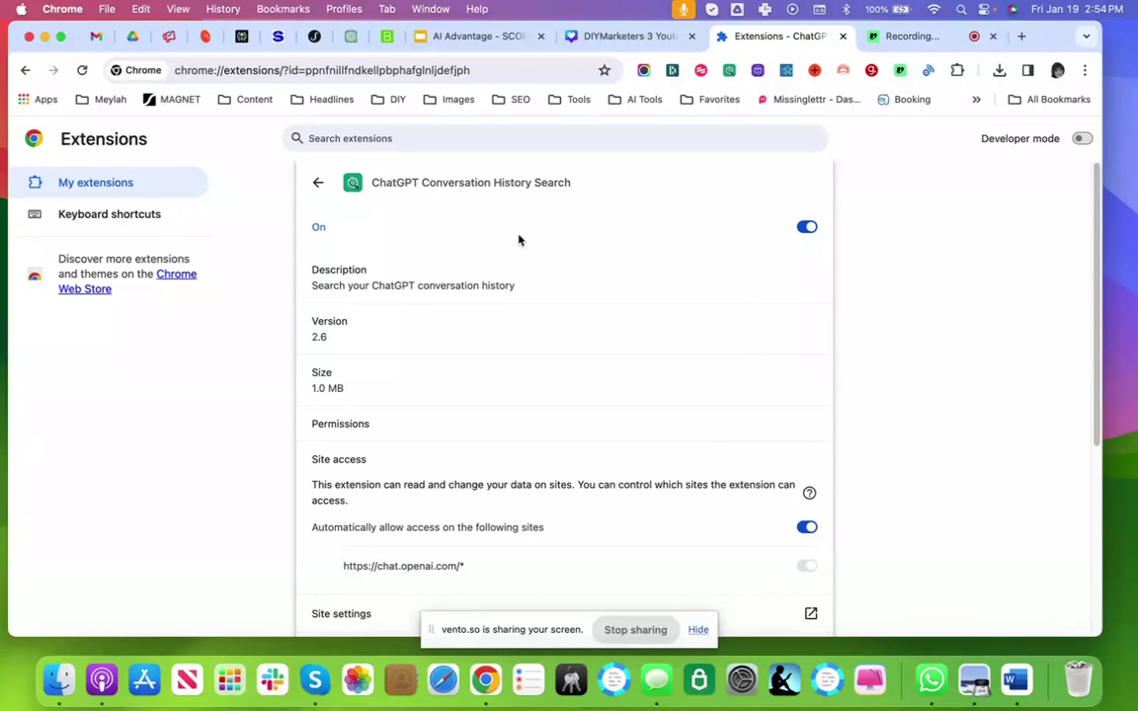
Step: Select the extension's title text, then go back to the All Extensions list
{"action": "left_click_drag", "start_coordinate": [374, 184], "coordinate": [579, 193]}
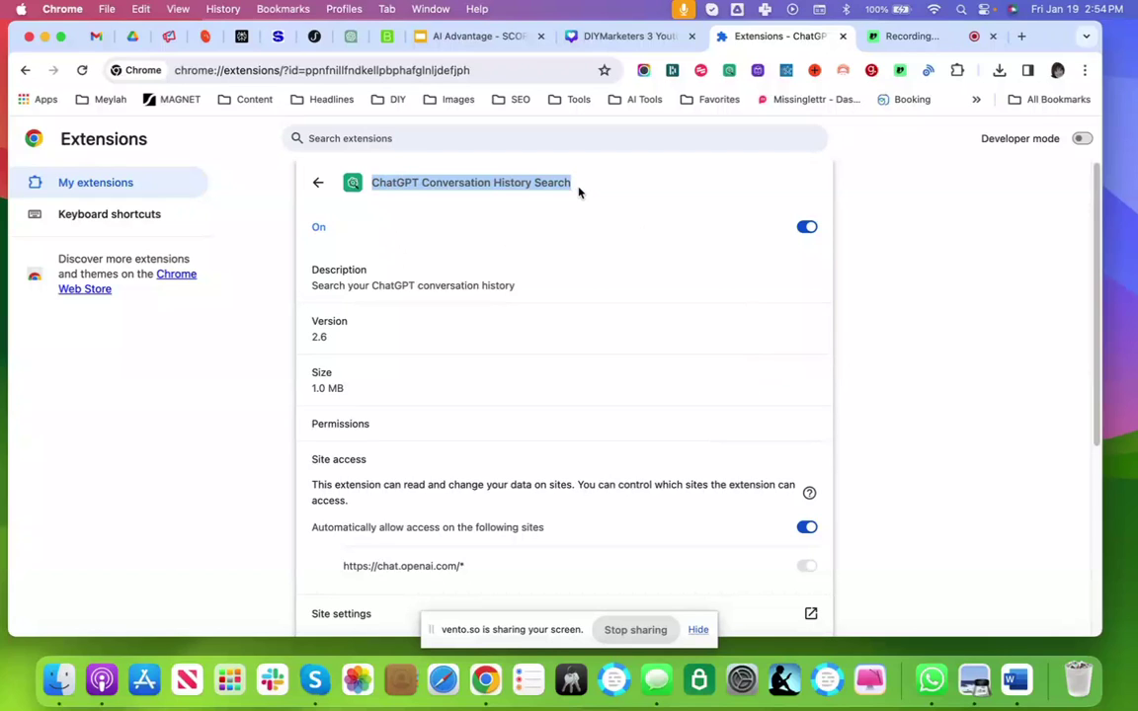
{"action": "left_click", "coordinate": [317, 183]}
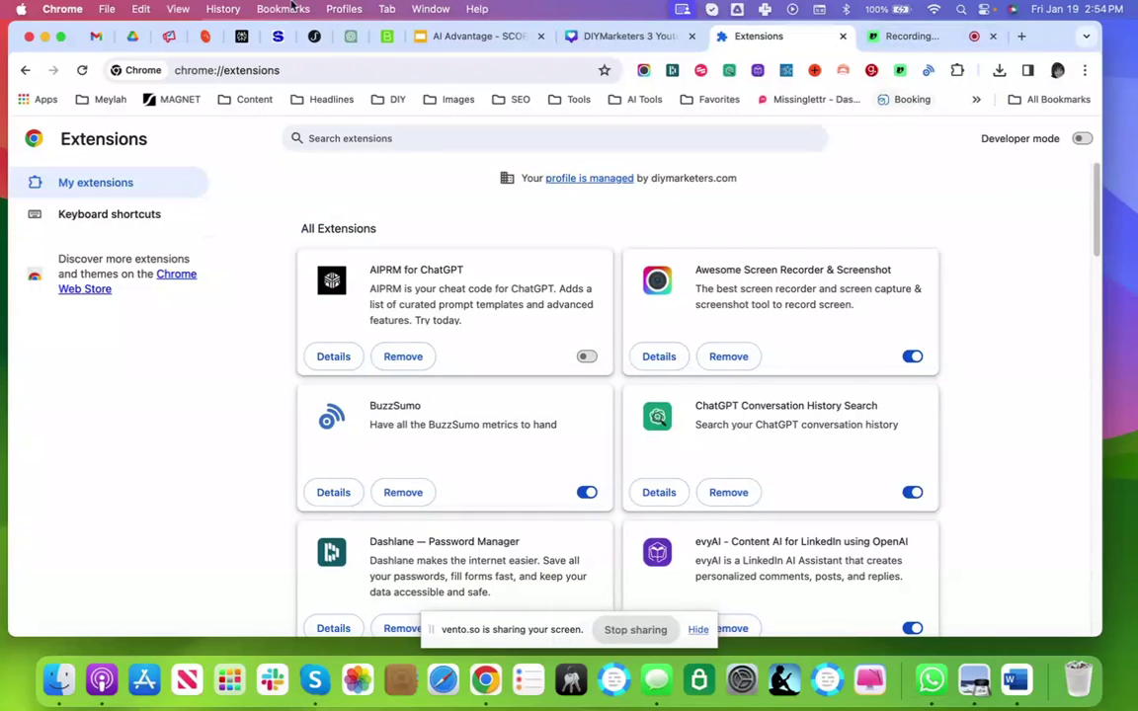
Step: Switch to the ChatGPT tab and browse the sidebar conversation history
{"action": "left_click", "coordinate": [349, 36]}
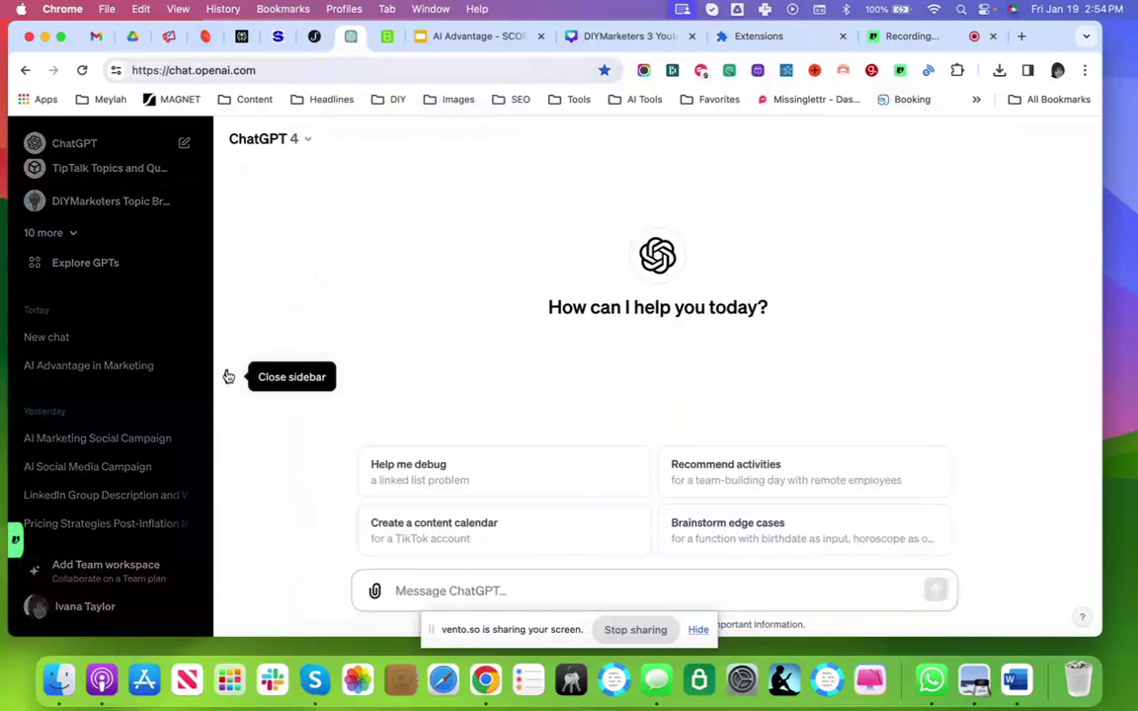
{"action": "scroll", "coordinate": [121, 414], "scroll_direction": "down", "scroll_amount": 10}
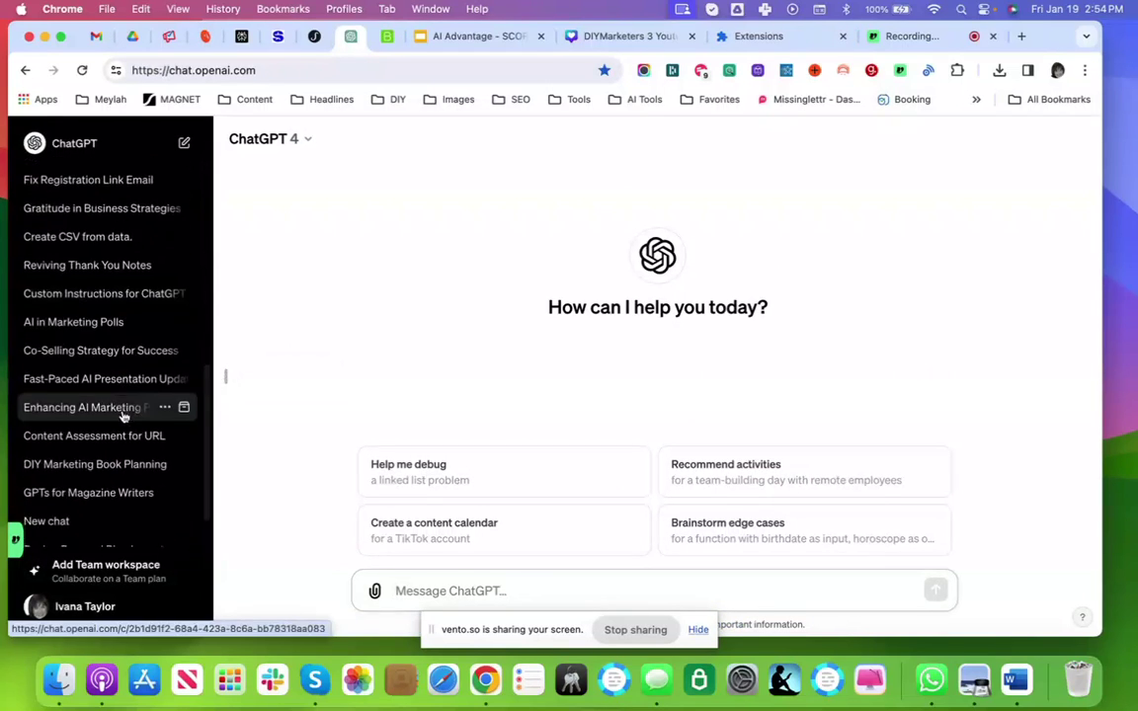
{"action": "scroll", "coordinate": [121, 416], "scroll_direction": "down", "scroll_amount": 15}
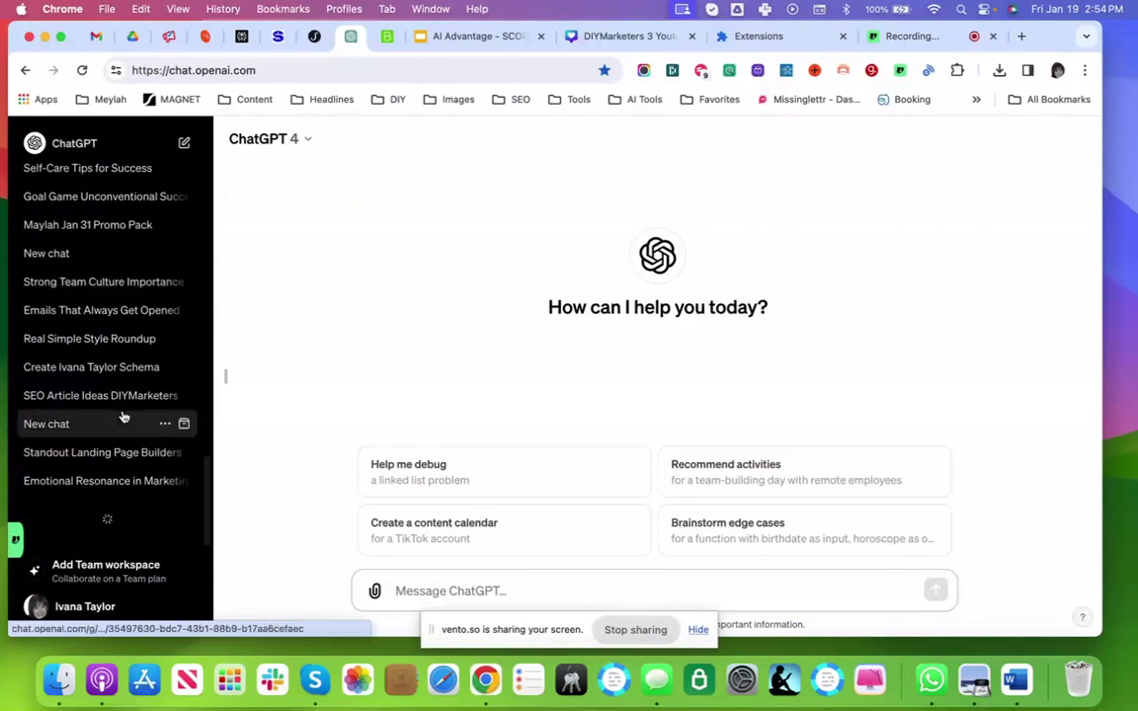
{"action": "scroll", "coordinate": [122, 416], "scroll_direction": "down", "scroll_amount": 10}
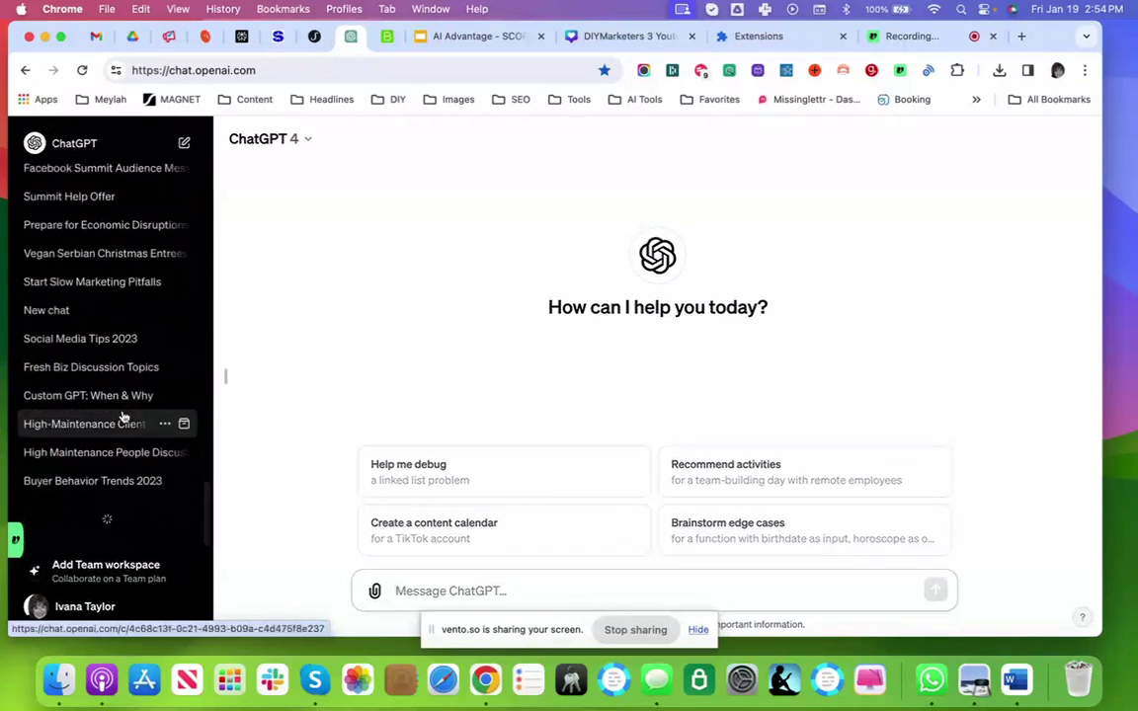
{"action": "scroll", "coordinate": [122, 416], "scroll_direction": "down", "scroll_amount": 10}
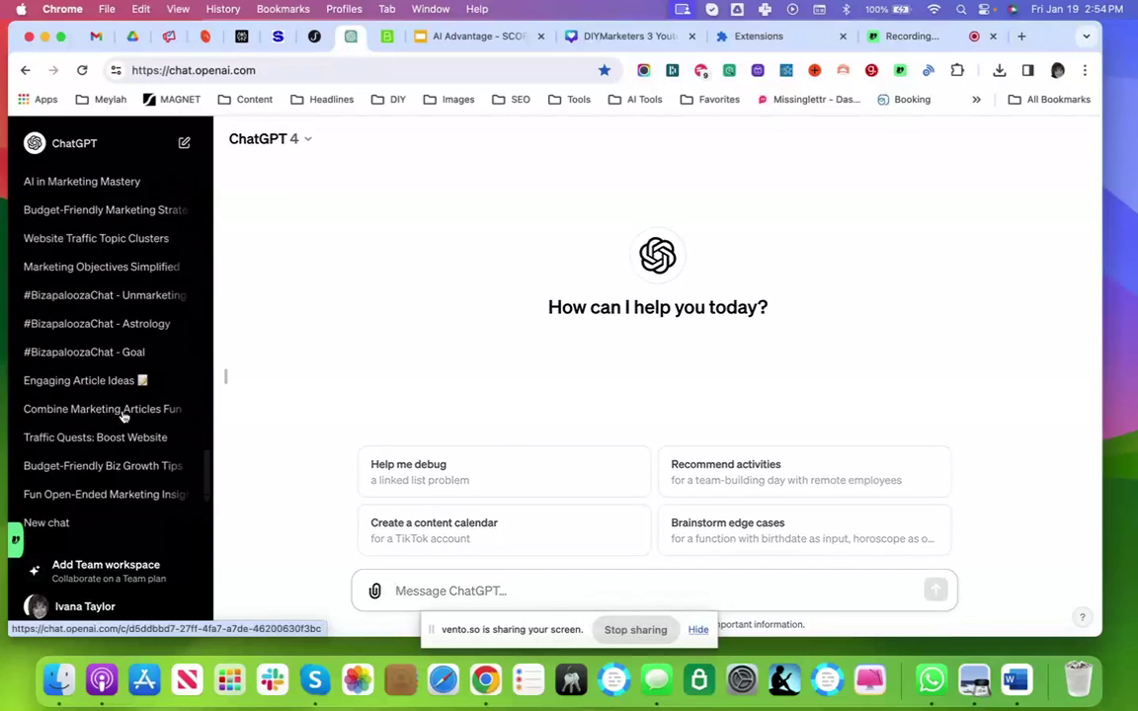
{"action": "scroll", "coordinate": [121, 416], "scroll_direction": "down", "scroll_amount": 15}
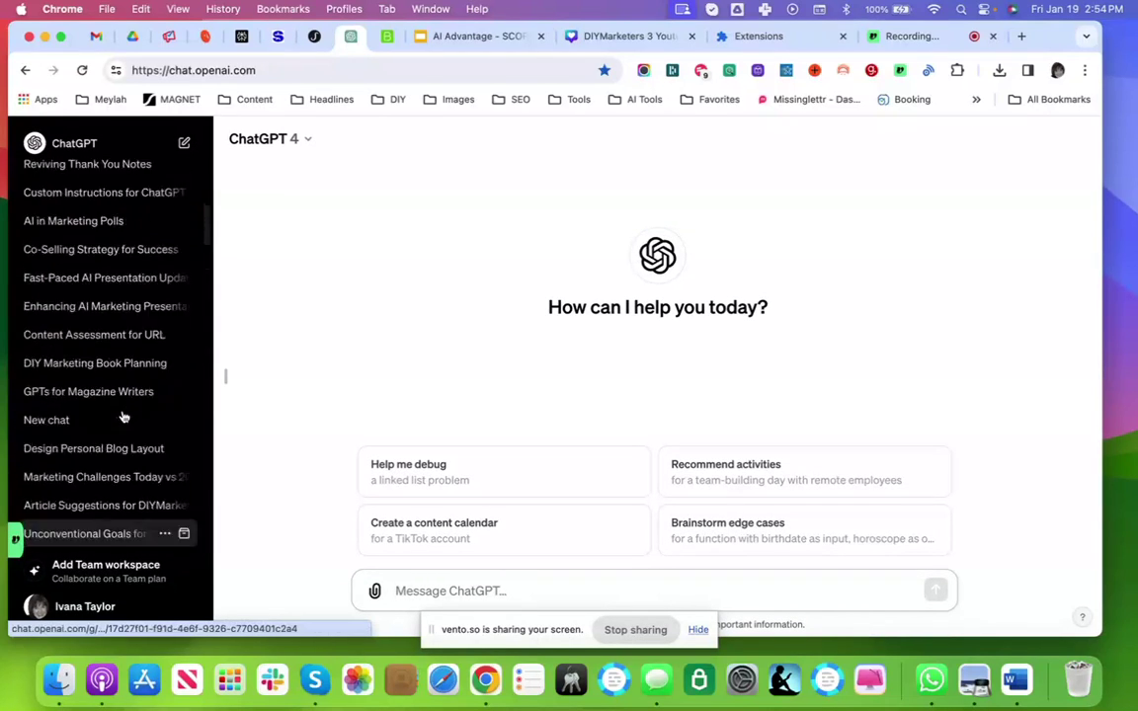
{"action": "scroll", "coordinate": [122, 416], "scroll_direction": "up", "scroll_amount": 20}
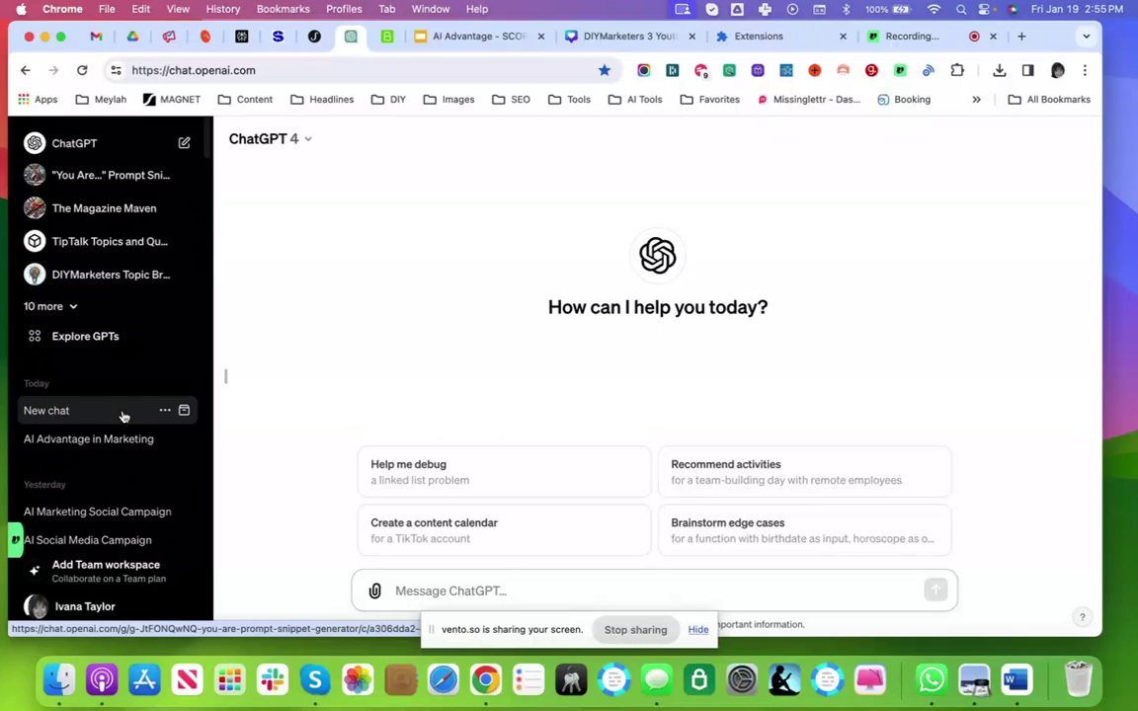
{"action": "scroll", "coordinate": [122, 416], "scroll_direction": "down", "scroll_amount": 3}
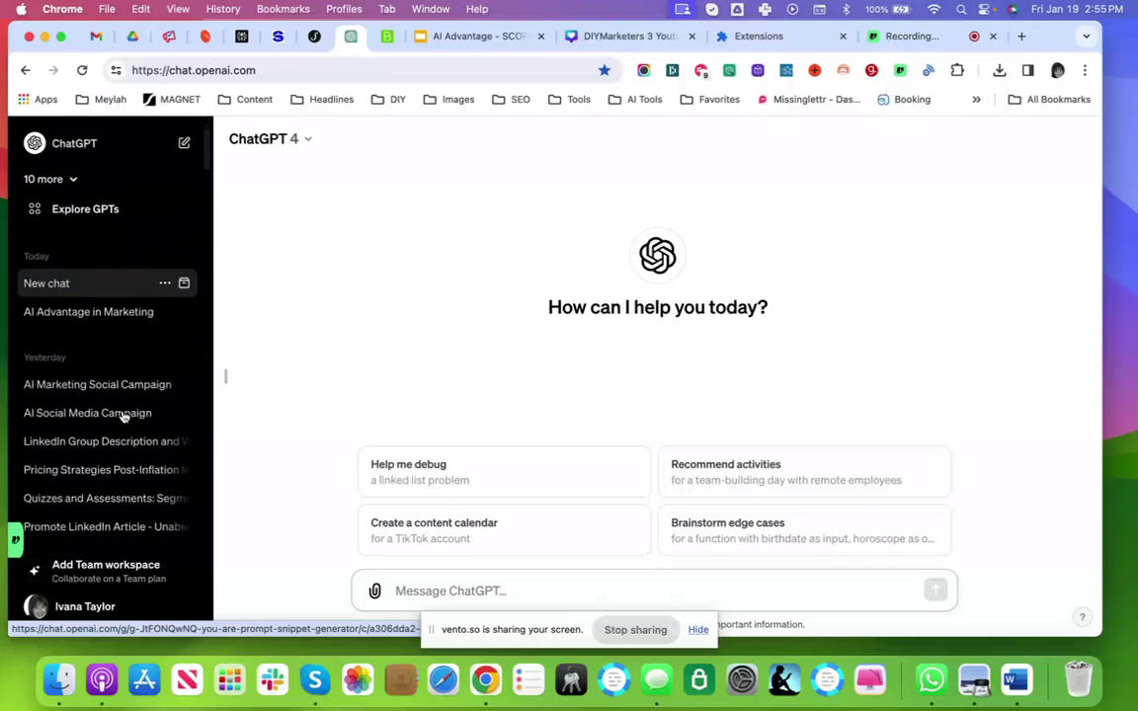
{"action": "scroll", "coordinate": [122, 415], "scroll_direction": "down", "scroll_amount": 2}
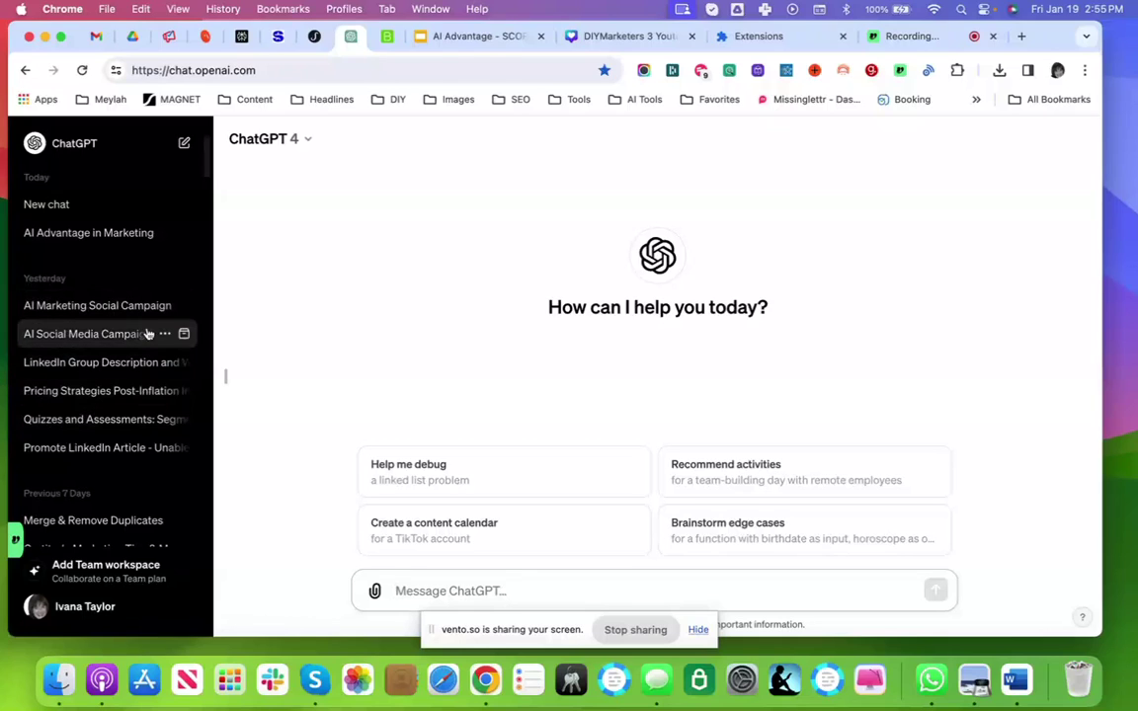
Step: Open and close the AI Marketing Social Campaign chat's menu, returning the history to the top
{"action": "left_click", "coordinate": [165, 306]}
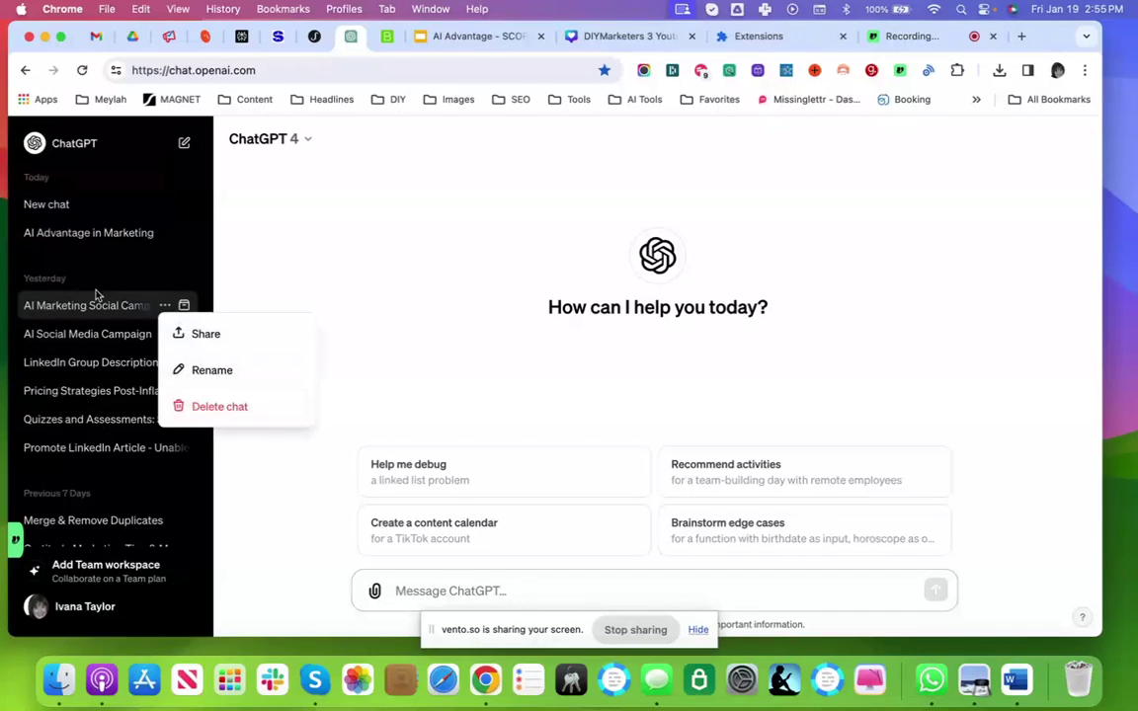
{"action": "left_click", "coordinate": [115, 264]}
{"action": "scroll", "coordinate": [86, 479], "scroll_direction": "down", "scroll_amount": 3}
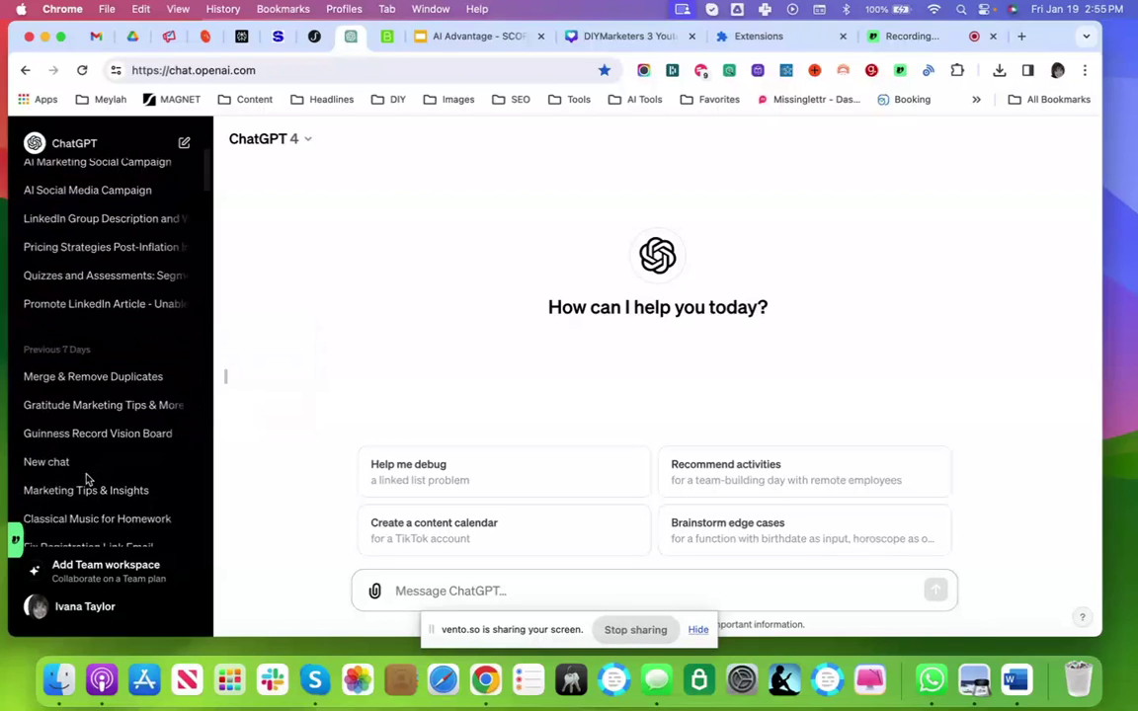
{"action": "scroll", "coordinate": [88, 472], "scroll_direction": "up", "scroll_amount": 3}
{"action": "scroll", "coordinate": [95, 466], "scroll_direction": "up", "scroll_amount": 1}
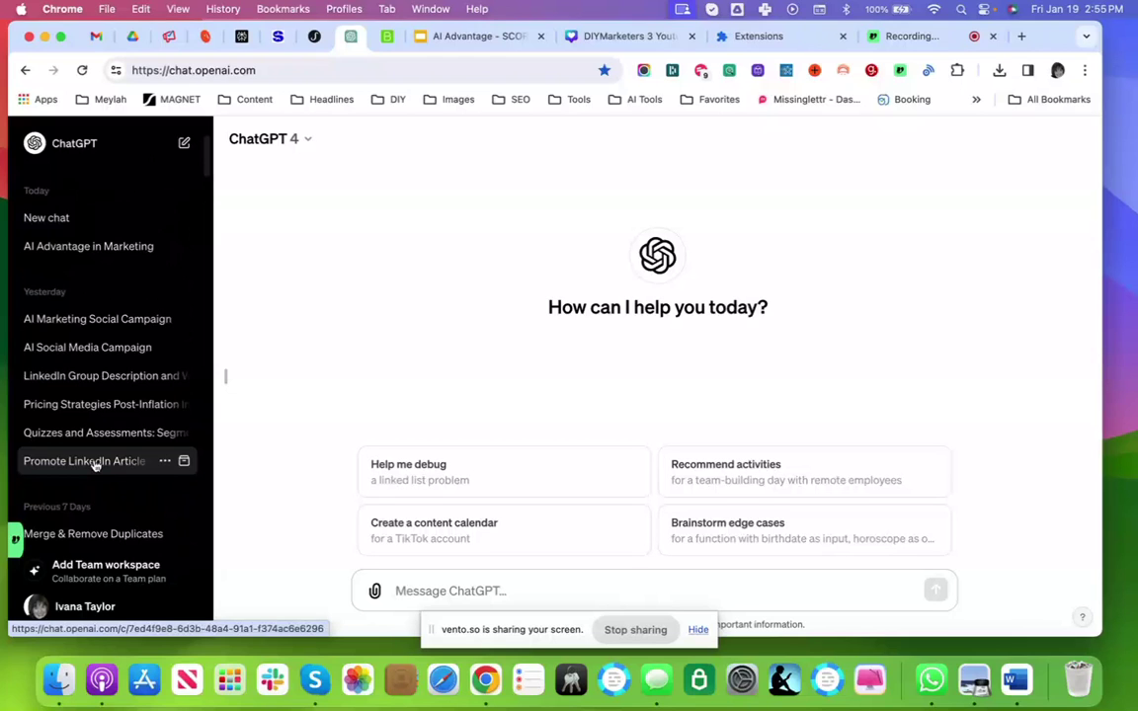
{"action": "scroll", "coordinate": [115, 321], "scroll_direction": "down", "scroll_amount": 10}
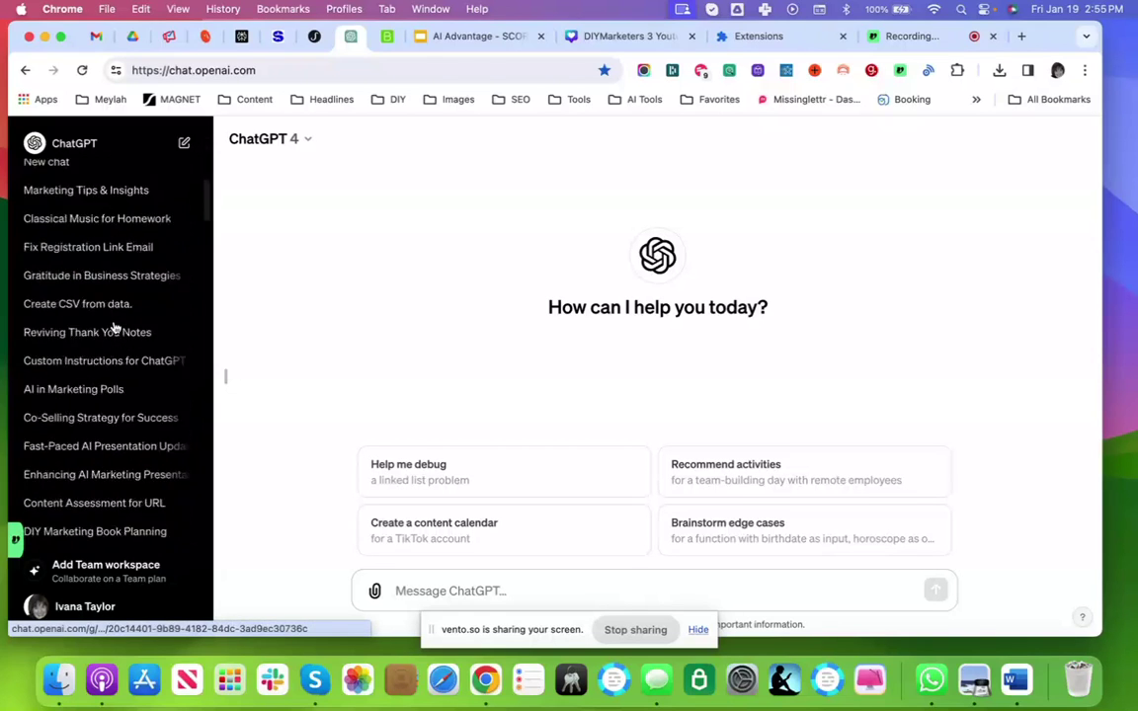
{"action": "scroll", "coordinate": [115, 327], "scroll_direction": "up", "scroll_amount": 15}
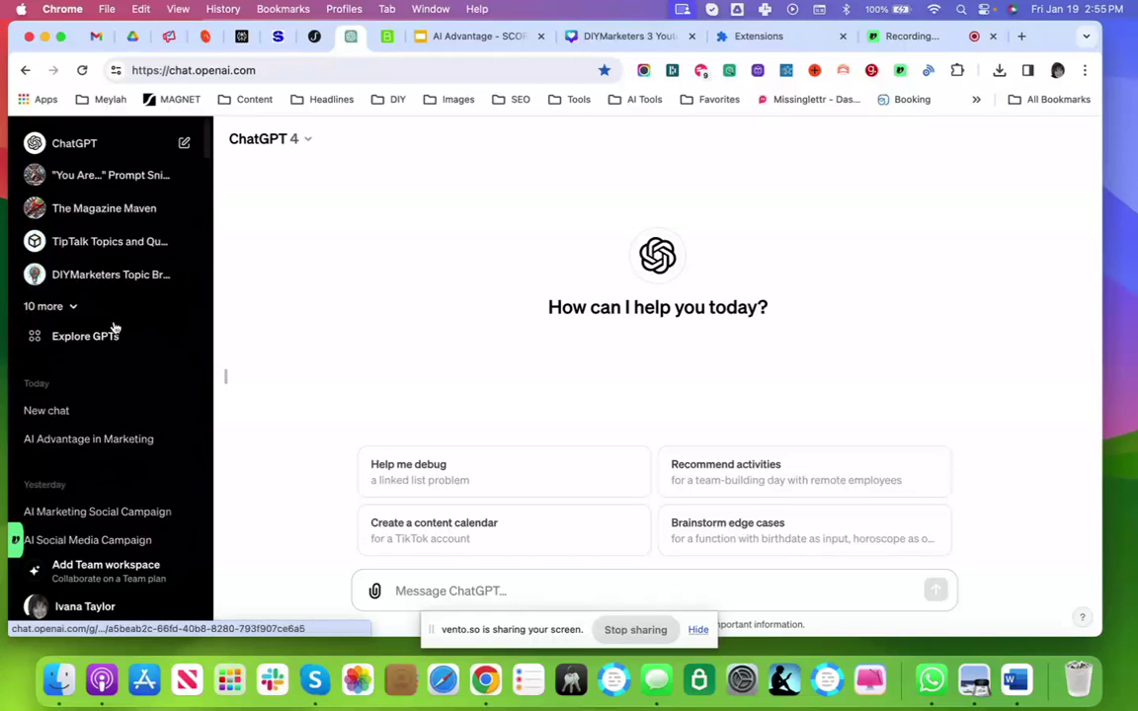
Step: Open the green history search extension and browse its list of 1359 conversations
{"action": "left_click", "coordinate": [730, 71]}
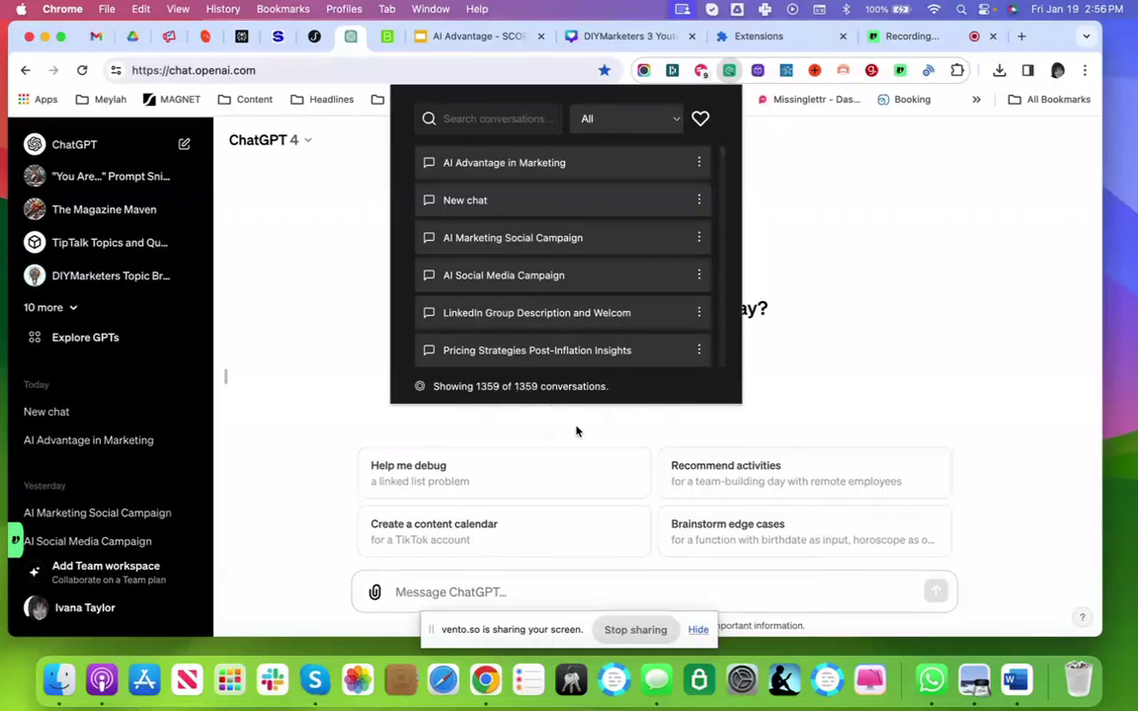
{"action": "scroll", "coordinate": [602, 318], "scroll_direction": "down", "scroll_amount": 1}
{"action": "scroll", "coordinate": [602, 317], "scroll_direction": "down", "scroll_amount": 3}
{"action": "scroll", "coordinate": [602, 317], "scroll_direction": "up", "scroll_amount": 5}
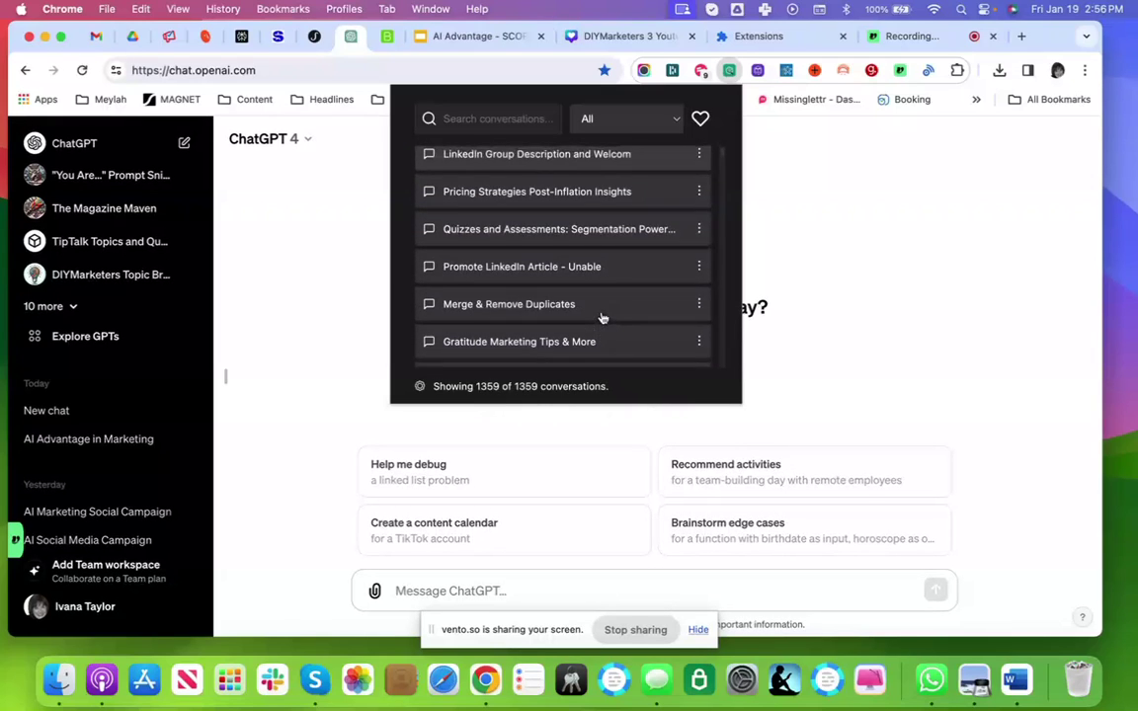
{"action": "scroll", "coordinate": [602, 317], "scroll_direction": "down", "scroll_amount": 10}
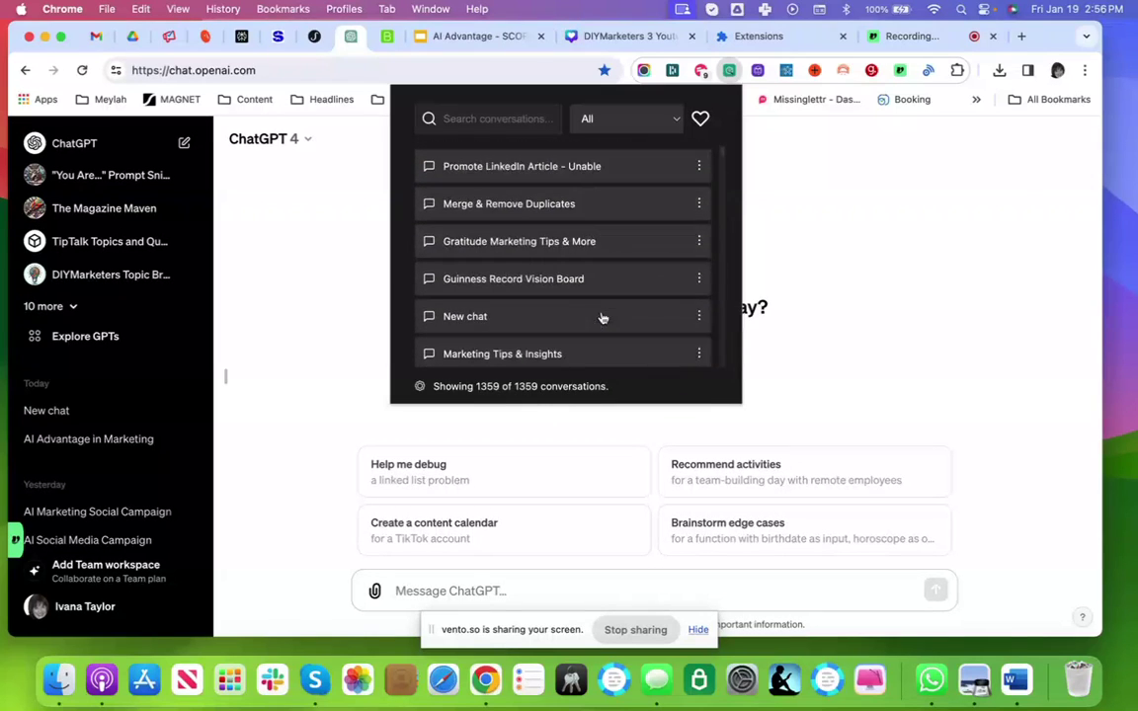
Step: Search conversations for 'Meylah' and open Meylah Summit Naming Suggestions from the 10 results
{"action": "left_click", "coordinate": [478, 119]}
{"action": "type", "text": "Meylah"}
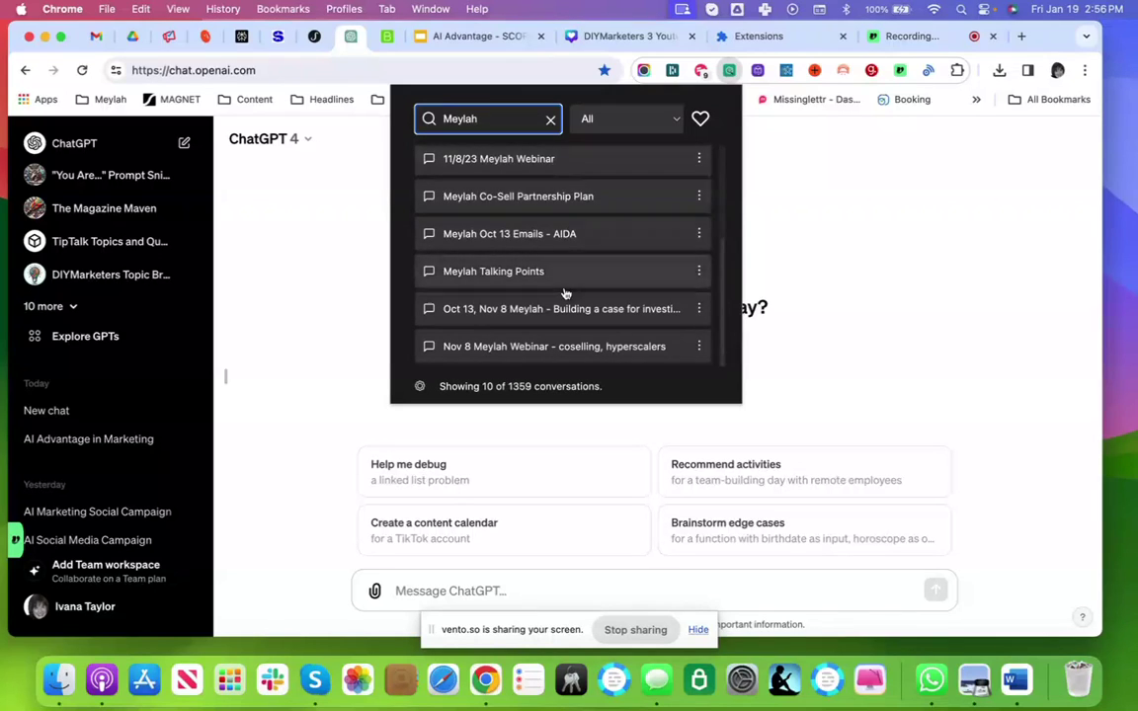
{"action": "scroll", "coordinate": [573, 291], "scroll_direction": "up", "scroll_amount": 3}
{"action": "scroll", "coordinate": [563, 281], "scroll_direction": "down", "scroll_amount": 4}
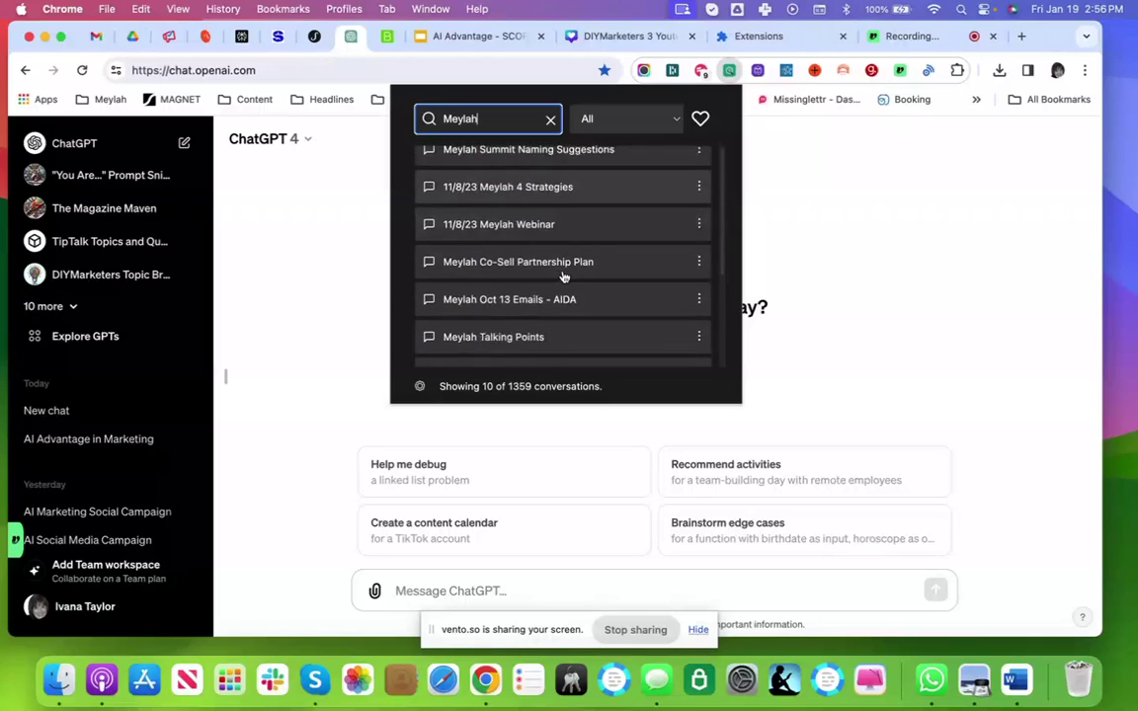
{"action": "scroll", "coordinate": [563, 277], "scroll_direction": "up", "scroll_amount": 4}
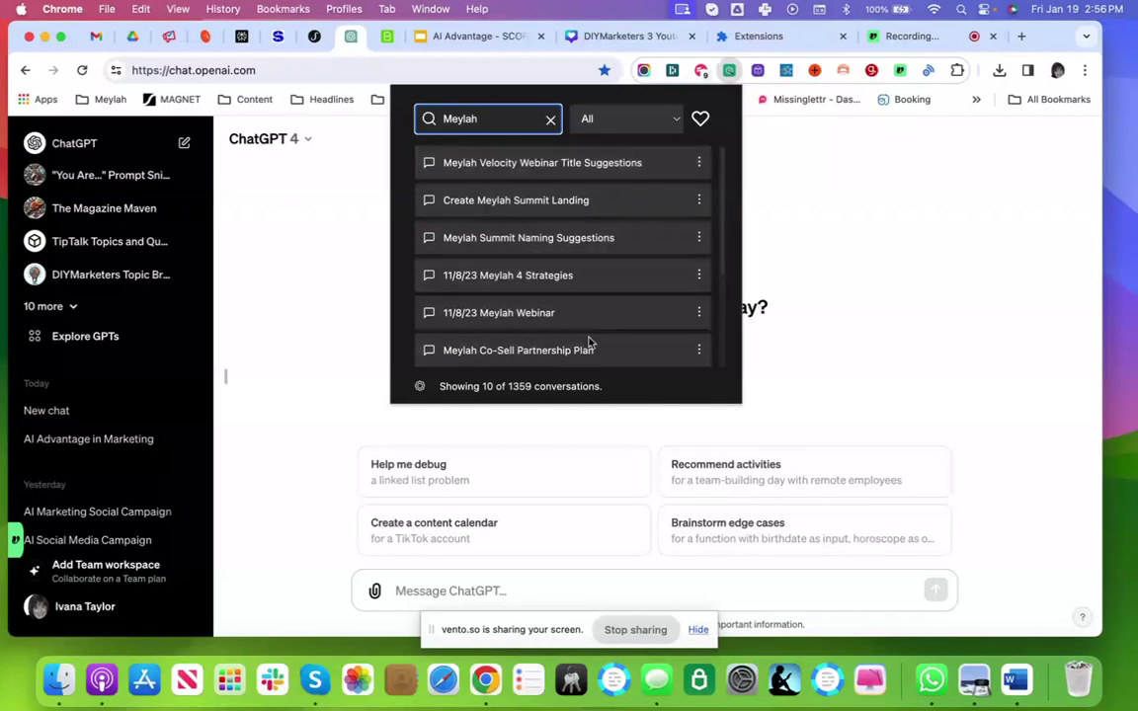
{"action": "scroll", "coordinate": [591, 342], "scroll_direction": "down", "scroll_amount": 4}
{"action": "scroll", "coordinate": [587, 262], "scroll_direction": "up", "scroll_amount": 4}
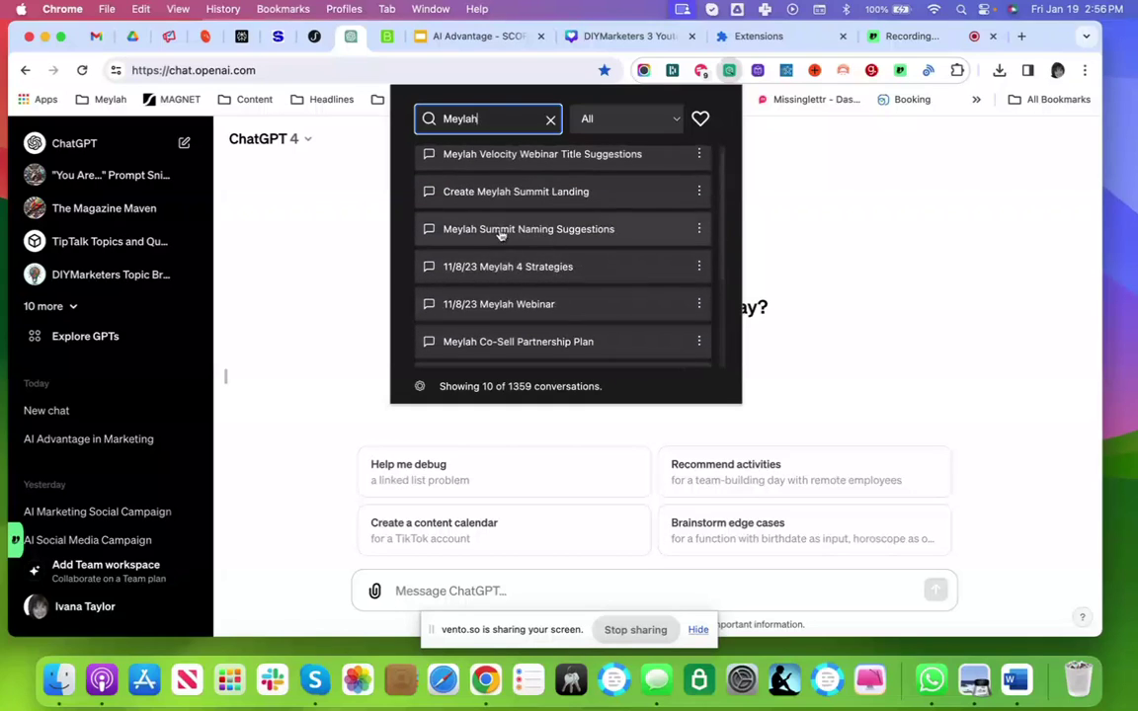
{"action": "left_click", "coordinate": [505, 232]}
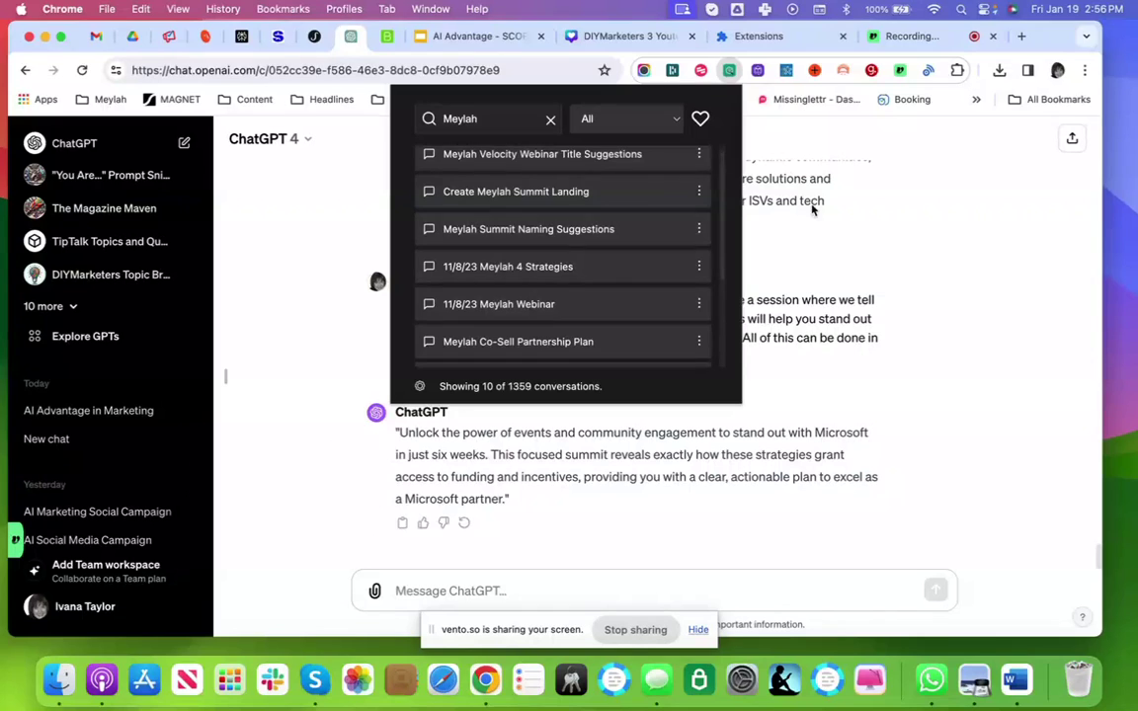
Step: Close the popup, read the Meylah Summit chat, then reopen the history search
{"action": "left_click", "coordinate": [899, 223]}
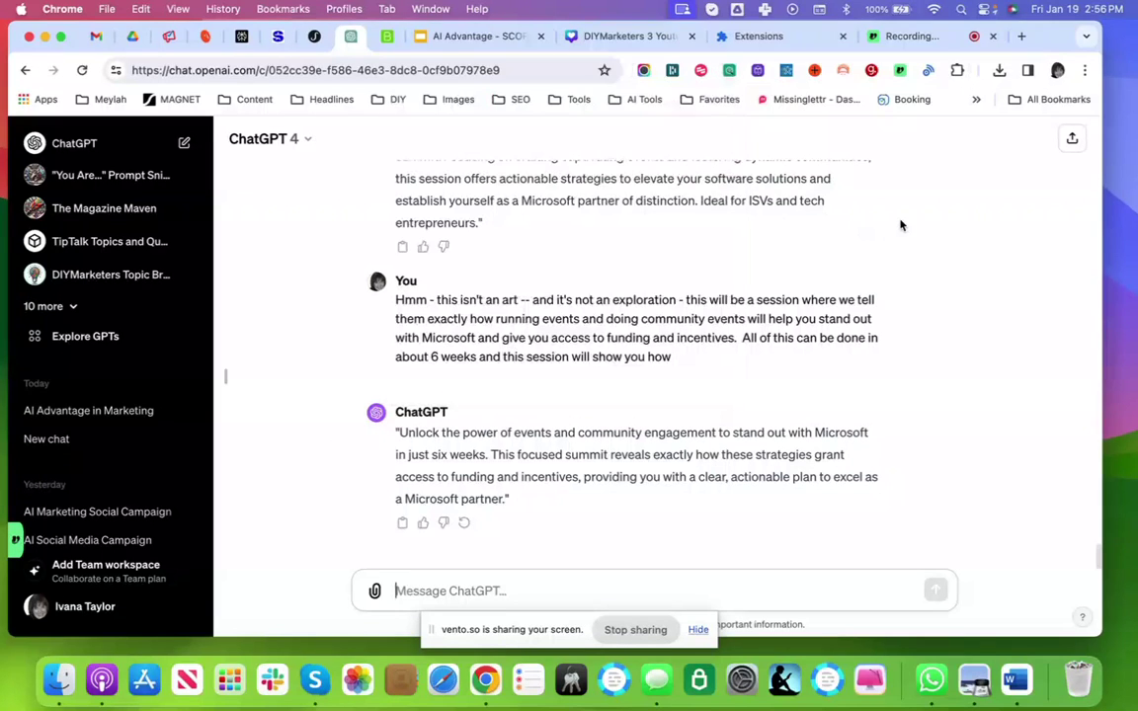
{"action": "right_click", "coordinate": [515, 322]}
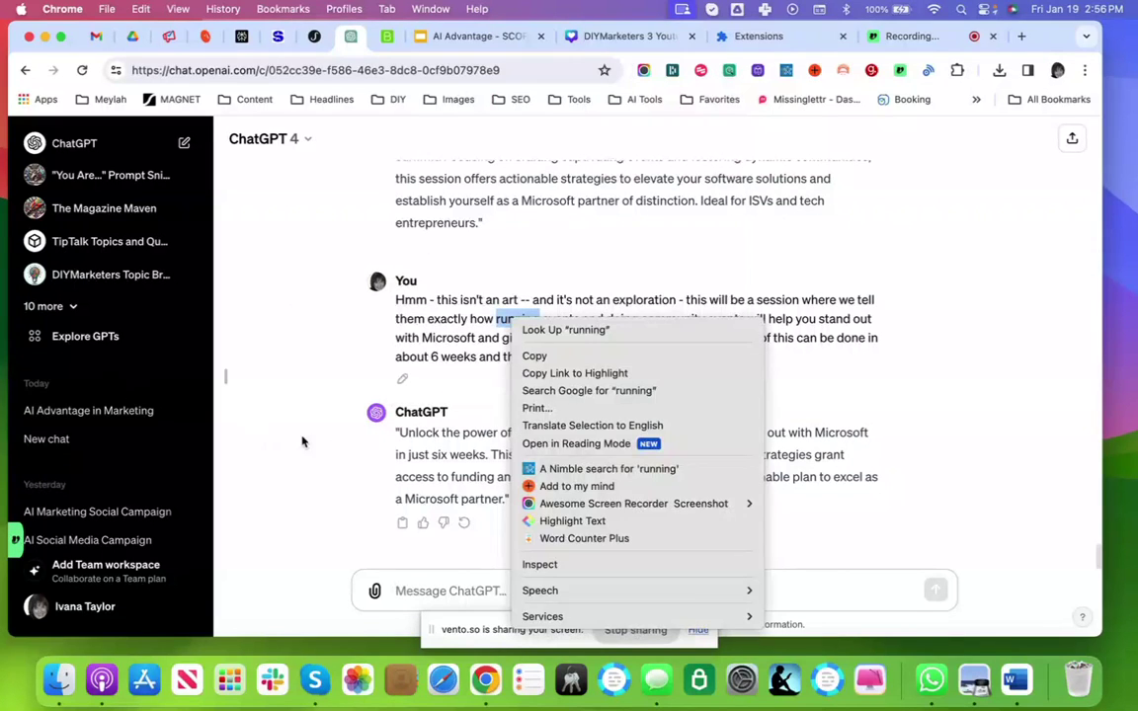
{"action": "left_click", "coordinate": [271, 378]}
{"action": "scroll", "coordinate": [155, 297], "scroll_direction": "down", "scroll_amount": 3}
{"action": "scroll", "coordinate": [155, 297], "scroll_direction": "down", "scroll_amount": 4}
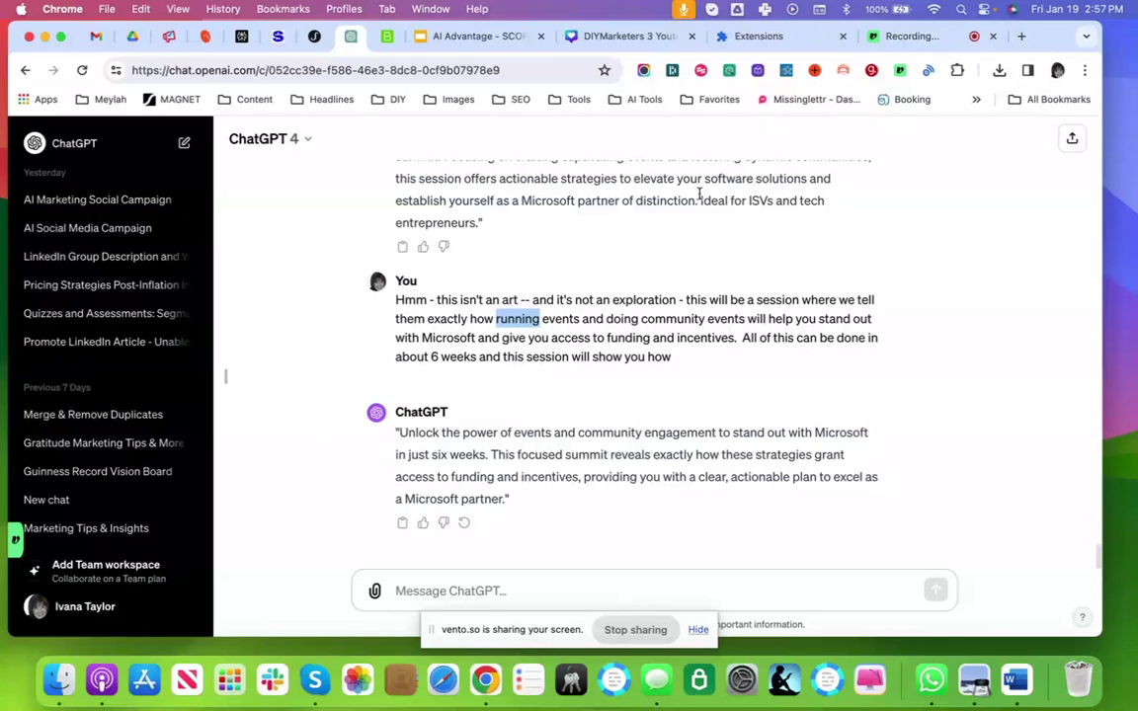
{"action": "left_click", "coordinate": [731, 70]}
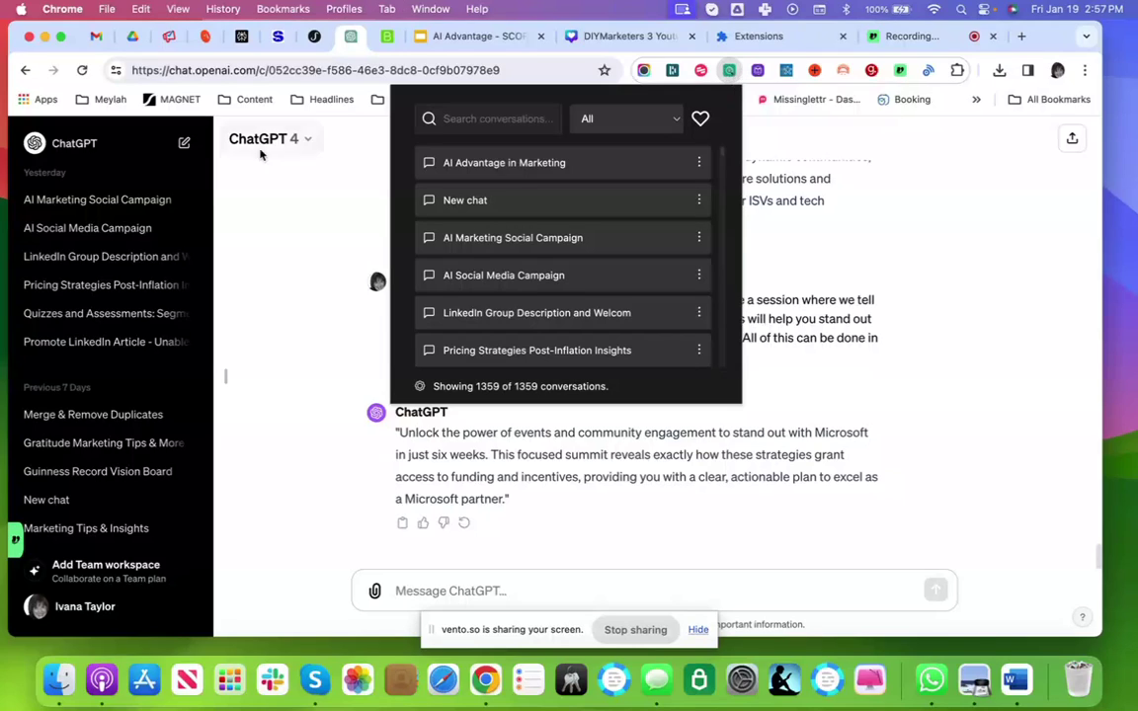
{"action": "left_click", "coordinate": [311, 237]}
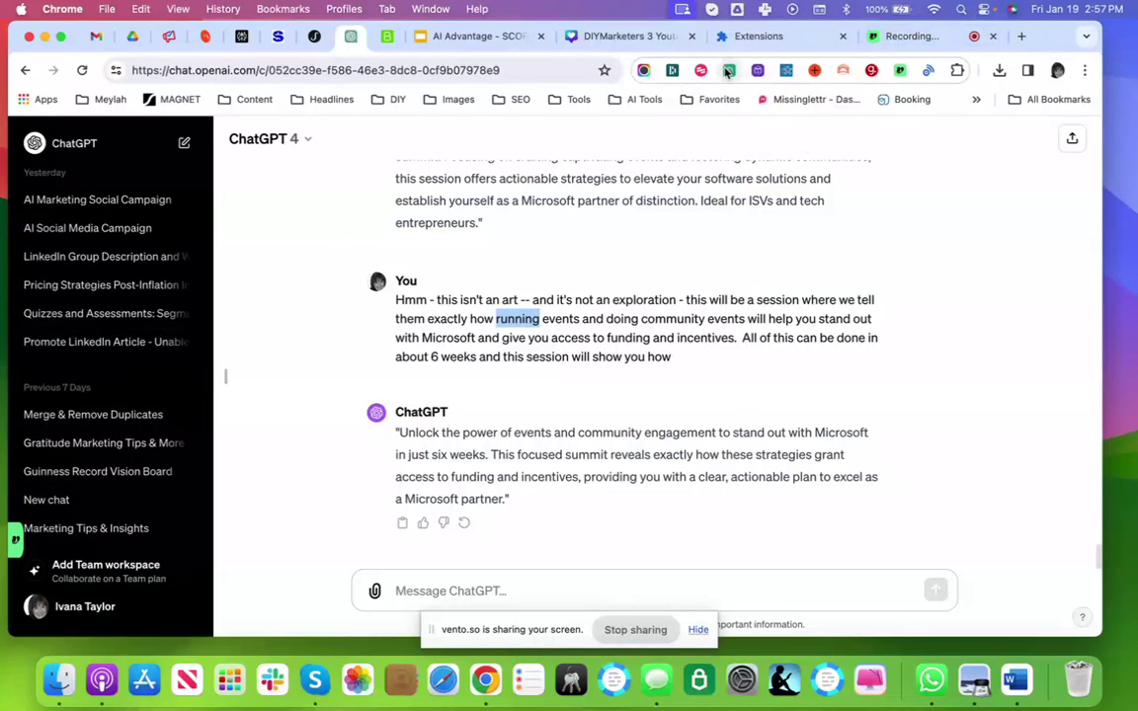
{"action": "left_click", "coordinate": [728, 70]}
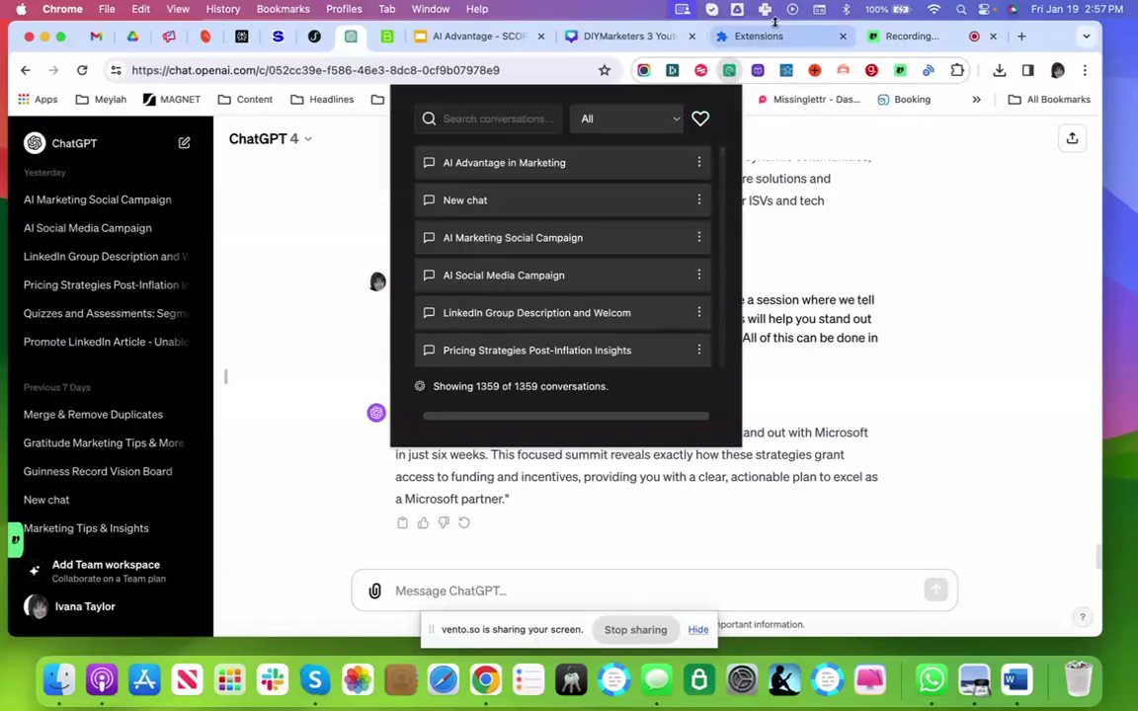